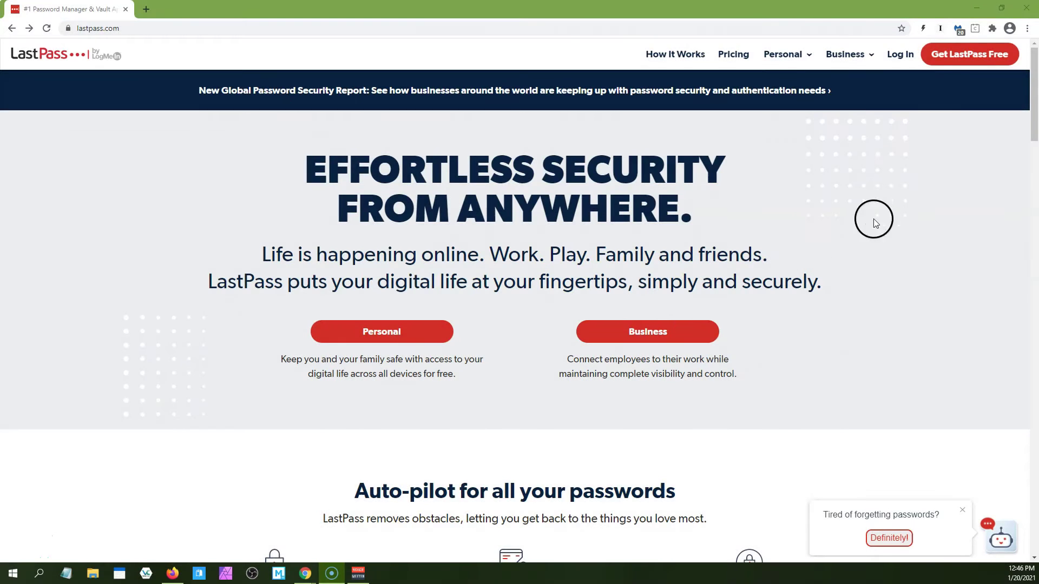
# Start a free LastPass sign-up, enter the e-mail, and paste the master password, revealing it to check
pyautogui.click(963, 54)
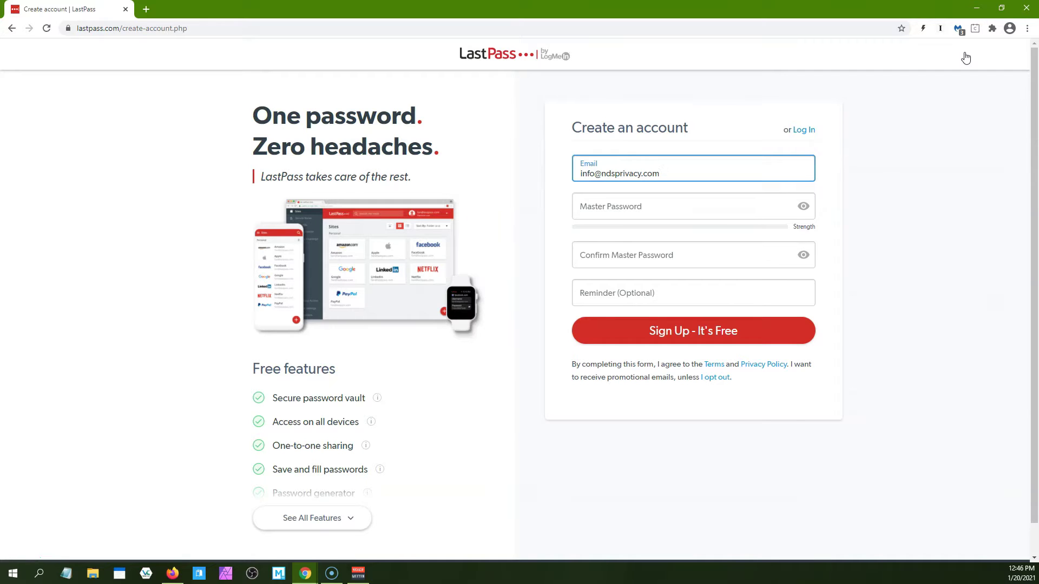
pyautogui.press('Tab')
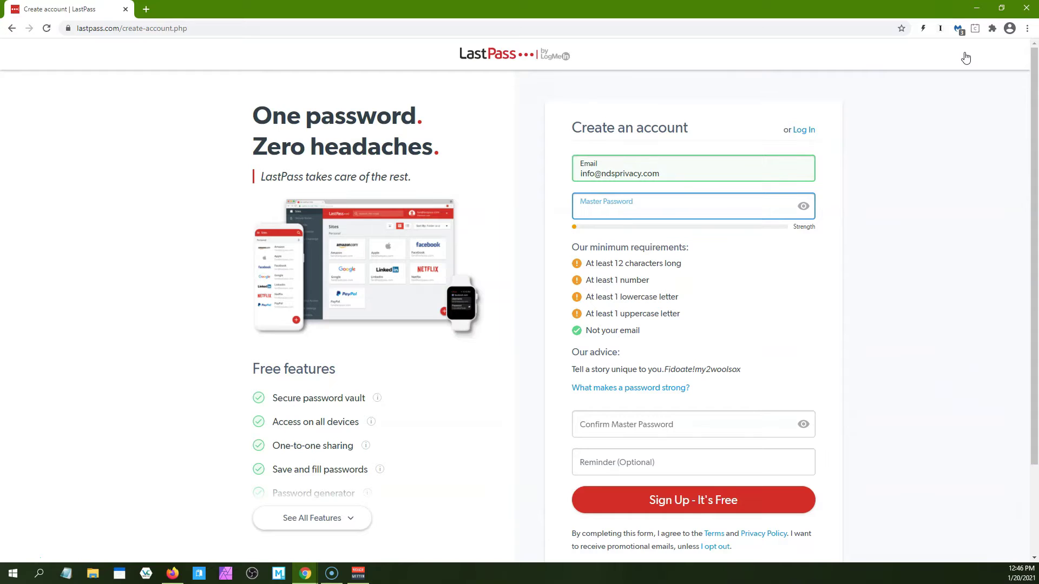
pyautogui.click(604, 208)
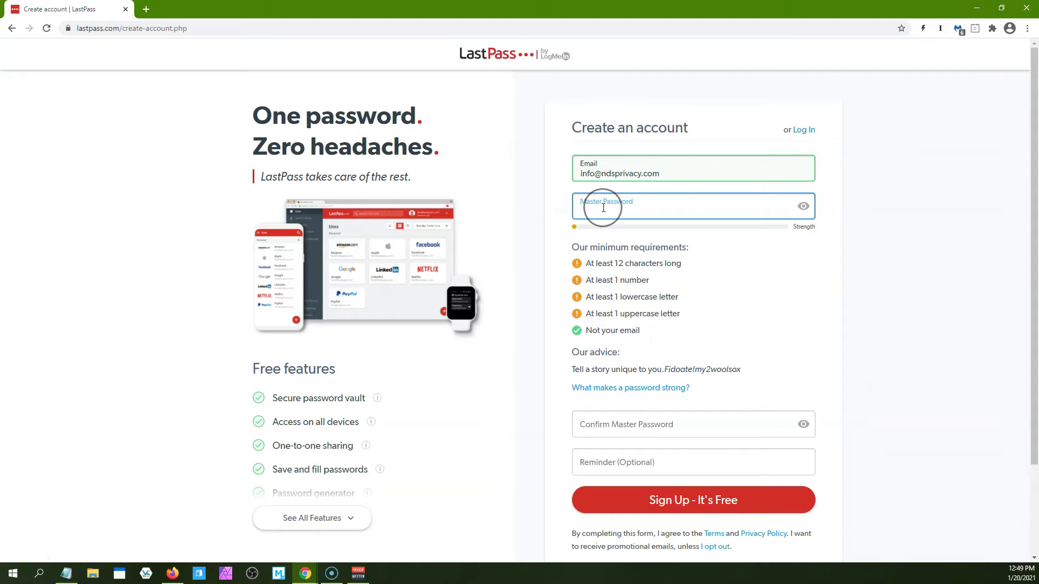
pyautogui.hotkey('ctrl', 'v')
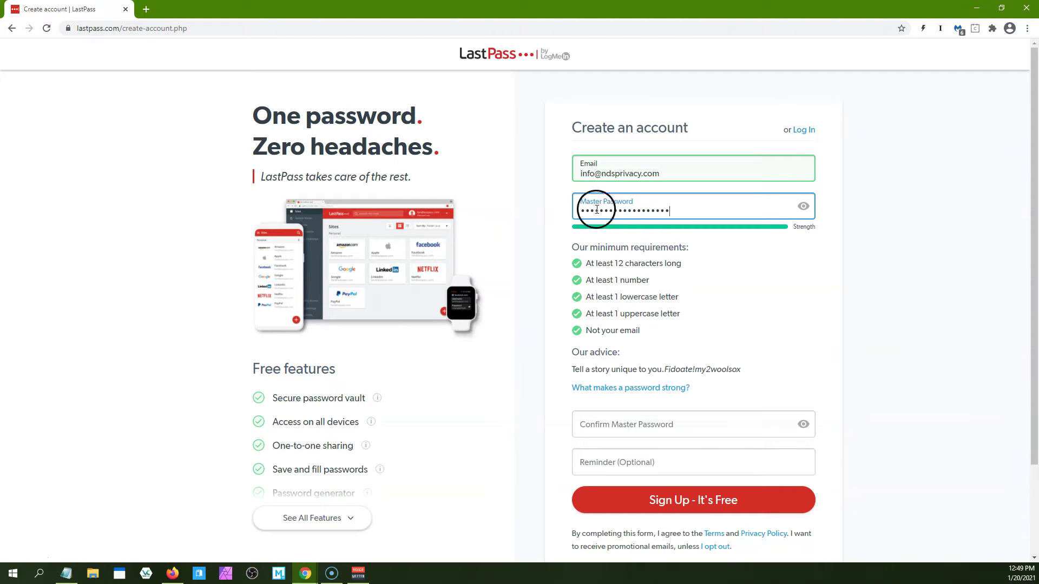
pyautogui.click(804, 206)
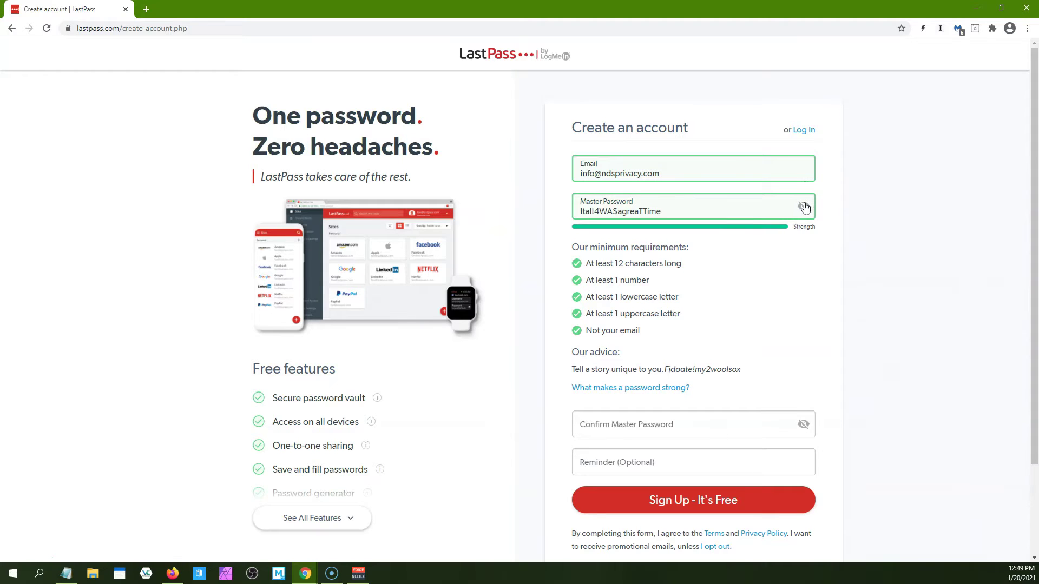
# Confirm the master password, add a reminder, and submit the free account sign-up
pyautogui.click(747, 206)
pyautogui.click(661, 424)
pyautogui.hotkey('ctrl', 'v')
pyautogui.click(651, 461)
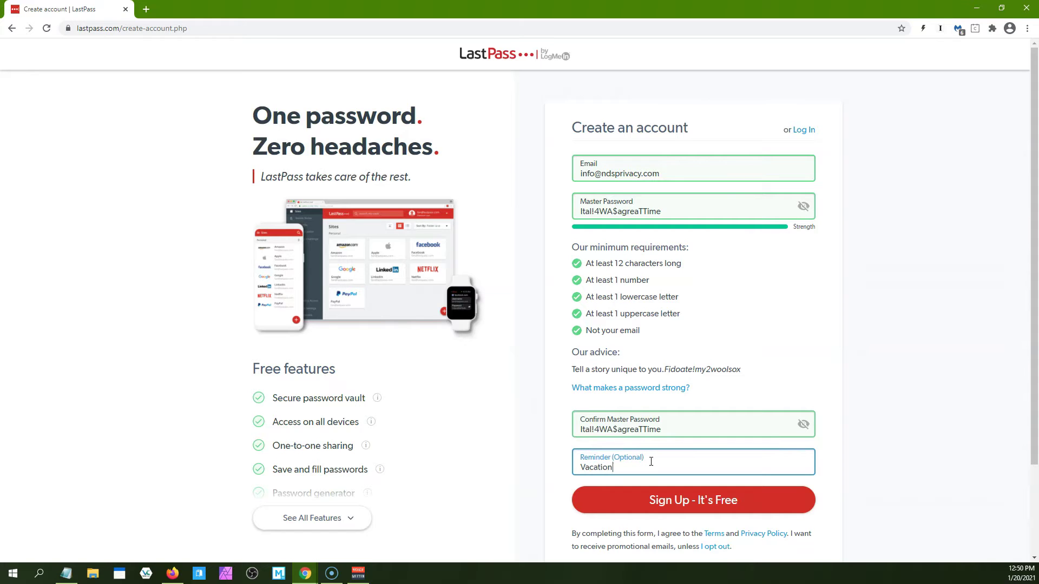
pyautogui.click(614, 470)
pyautogui.click(683, 501)
pyautogui.click(683, 500)
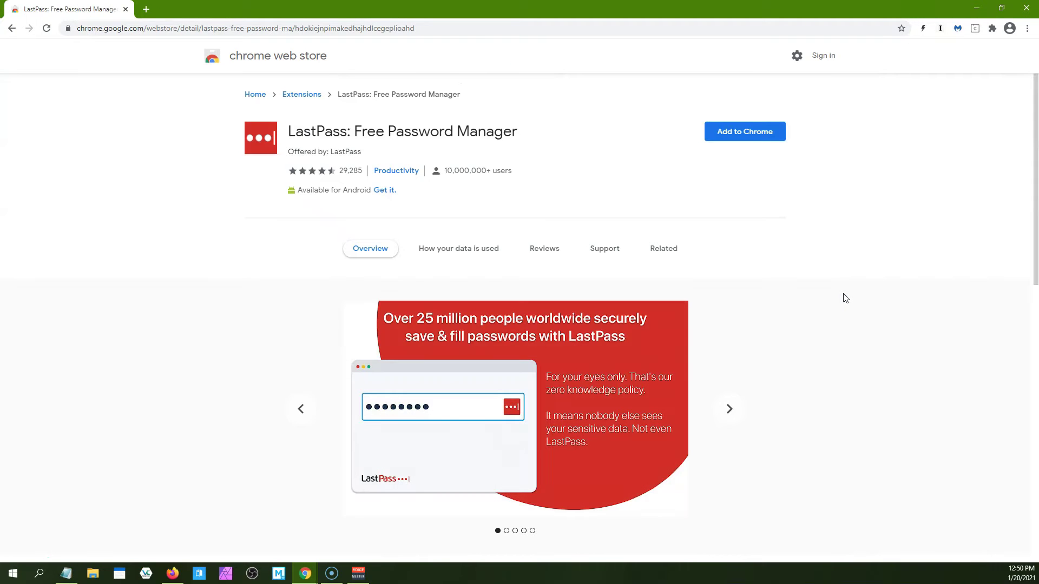
# Install the LastPass extension in Chrome and postpone the vault's save-first-password prompt
pyautogui.click(738, 134)
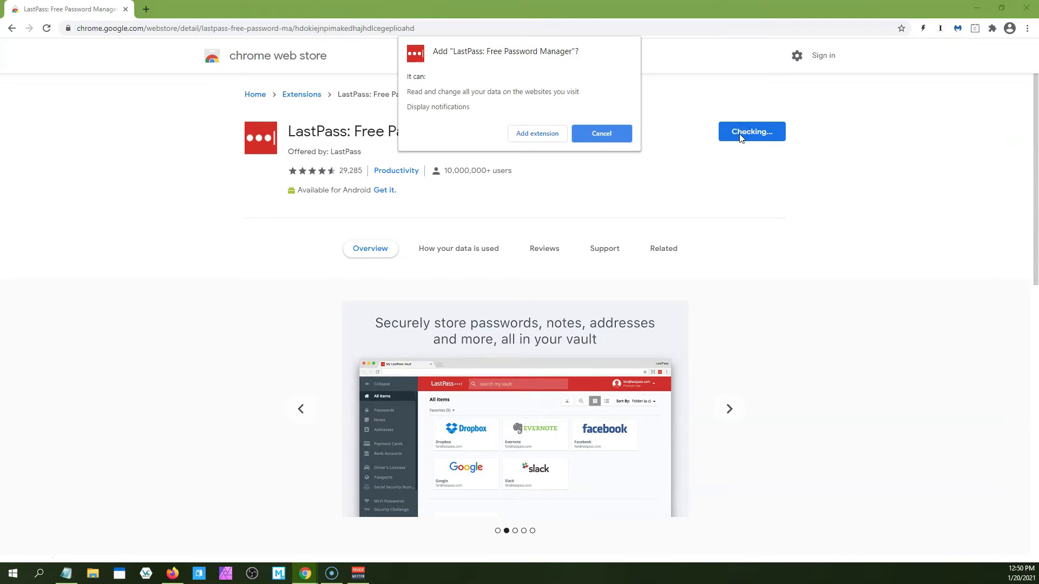
pyautogui.click(622, 133)
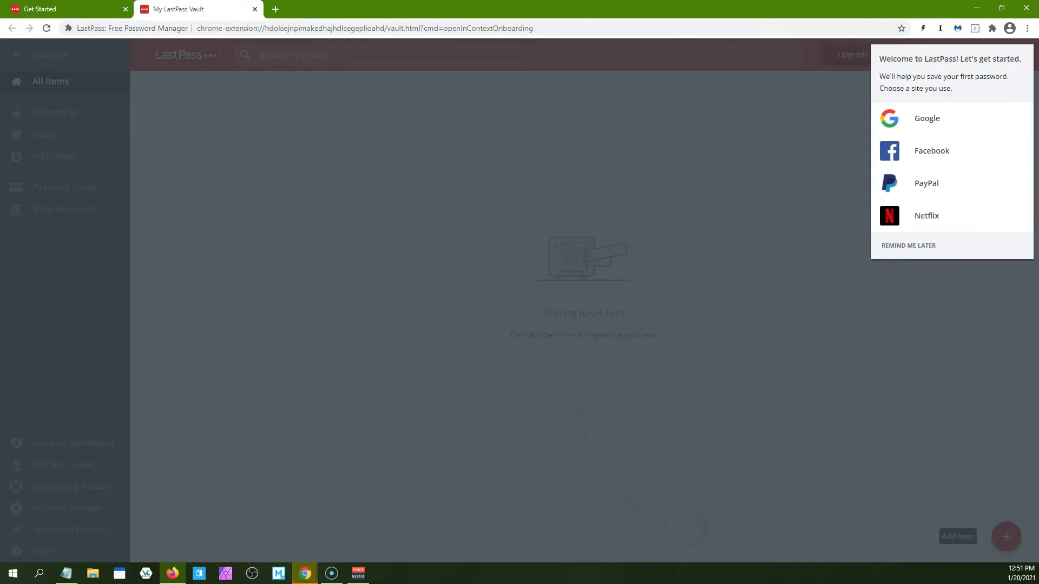
pyautogui.click(921, 247)
pyautogui.click(922, 246)
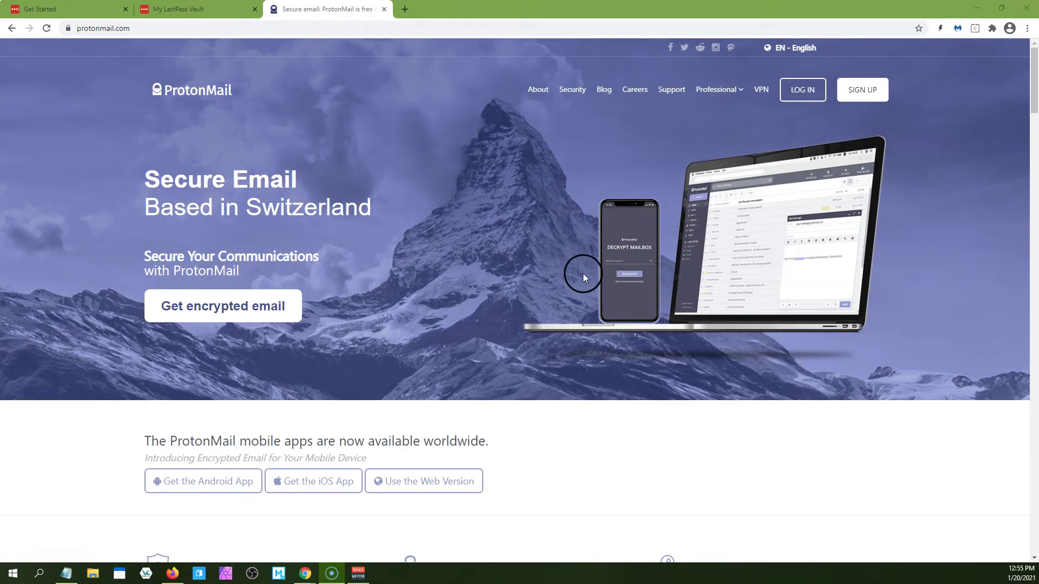
# Choose ProtonMail's free plan on the sign-up page and enter a new username
pyautogui.click(865, 91)
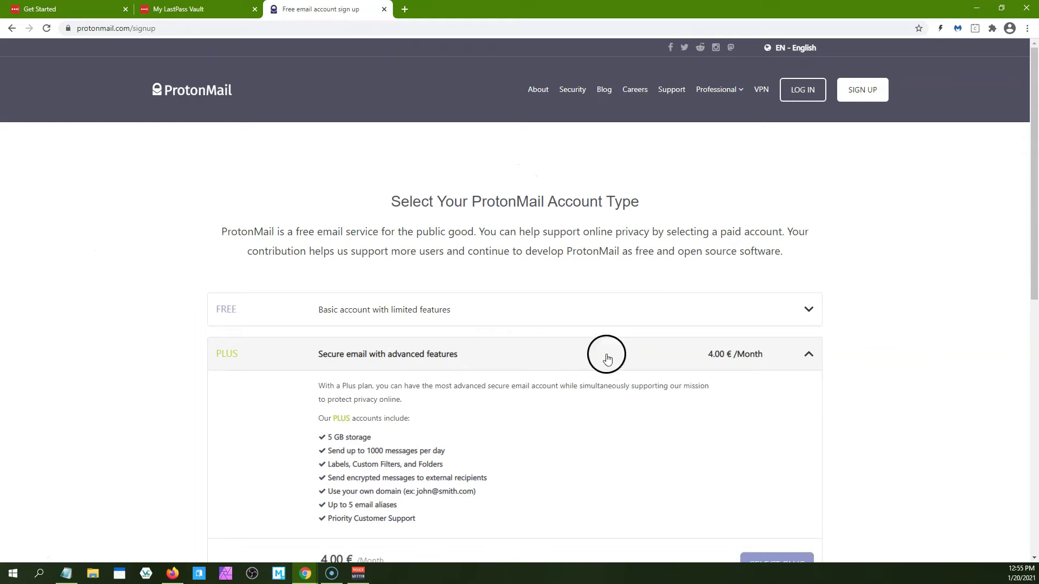
pyautogui.click(811, 309)
pyautogui.click(769, 466)
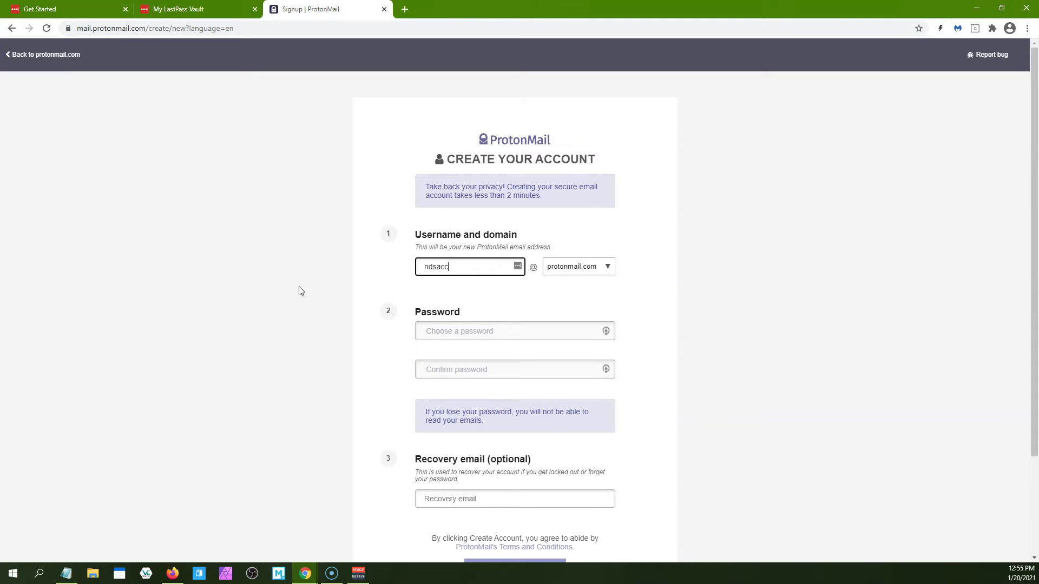
pyautogui.click(606, 331)
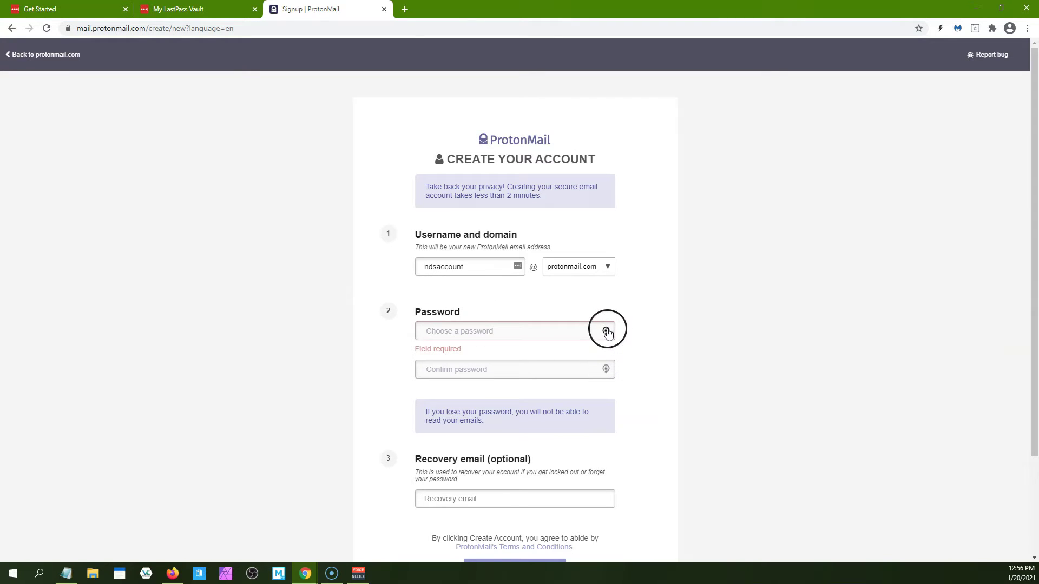
pyautogui.click(606, 332)
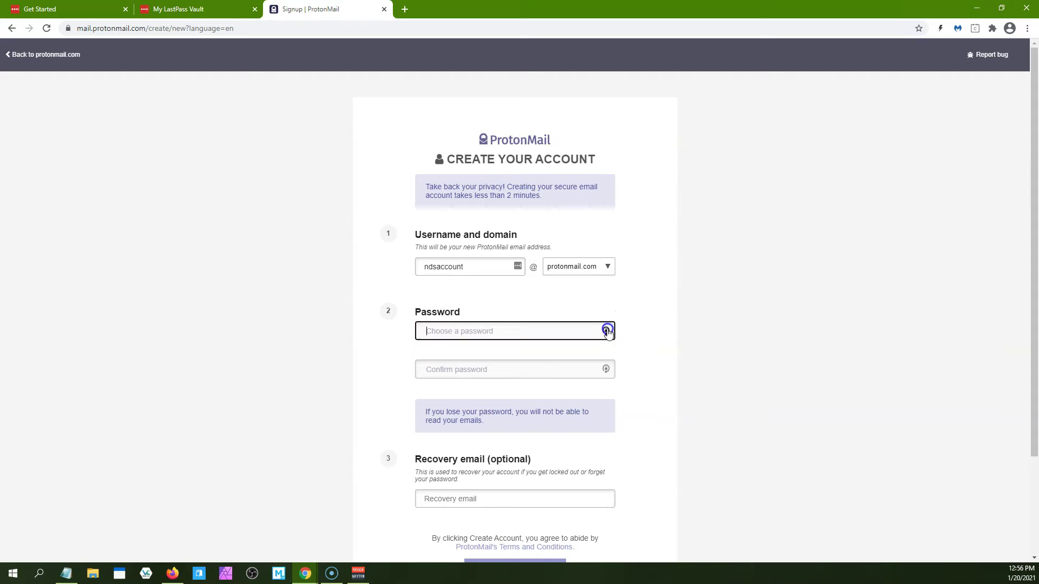
# Generate a 19-character easy-to-read LastPass password with symbols and fill both password fields
pyautogui.click(569, 384)
pyautogui.click(484, 387)
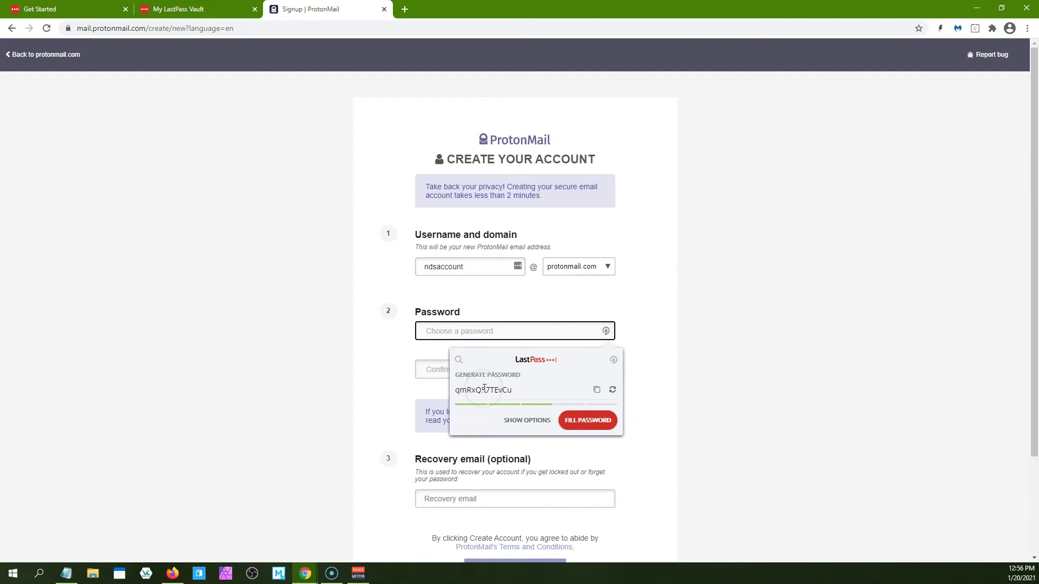
pyautogui.click(528, 420)
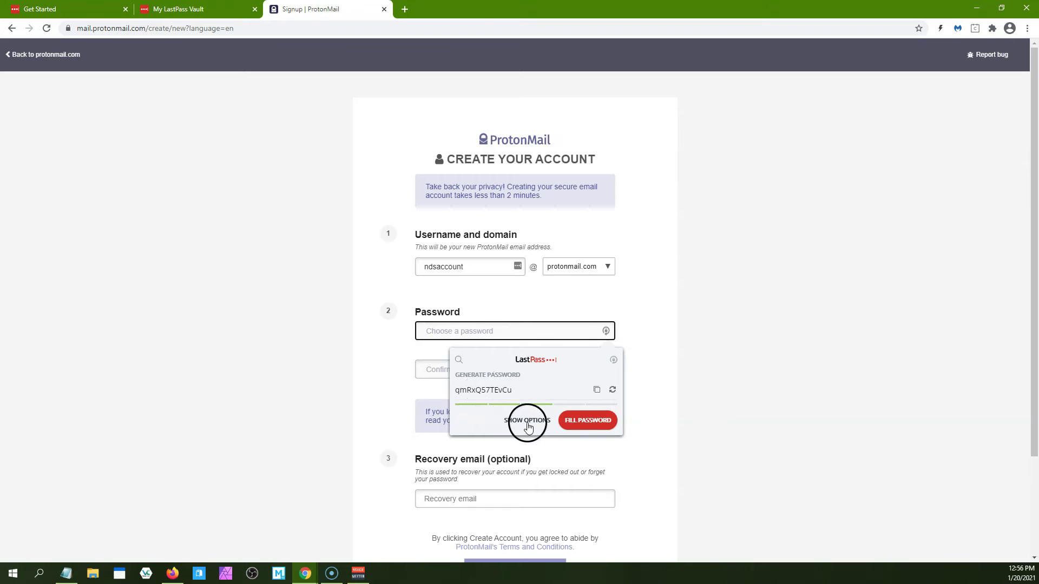
pyautogui.click(490, 455)
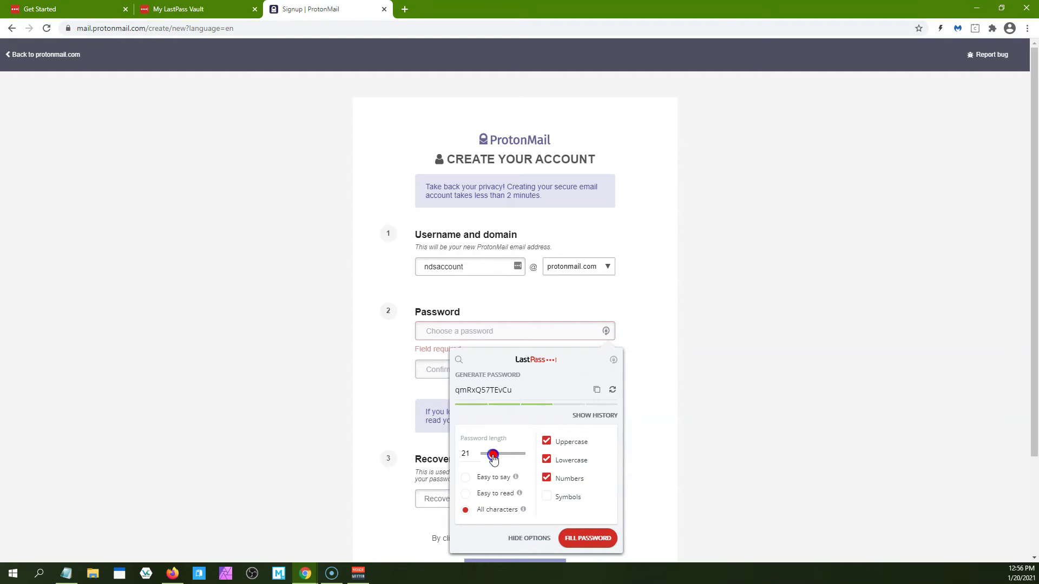
pyautogui.moveTo(494, 457); pyautogui.dragTo(492, 457)
pyautogui.click(491, 512)
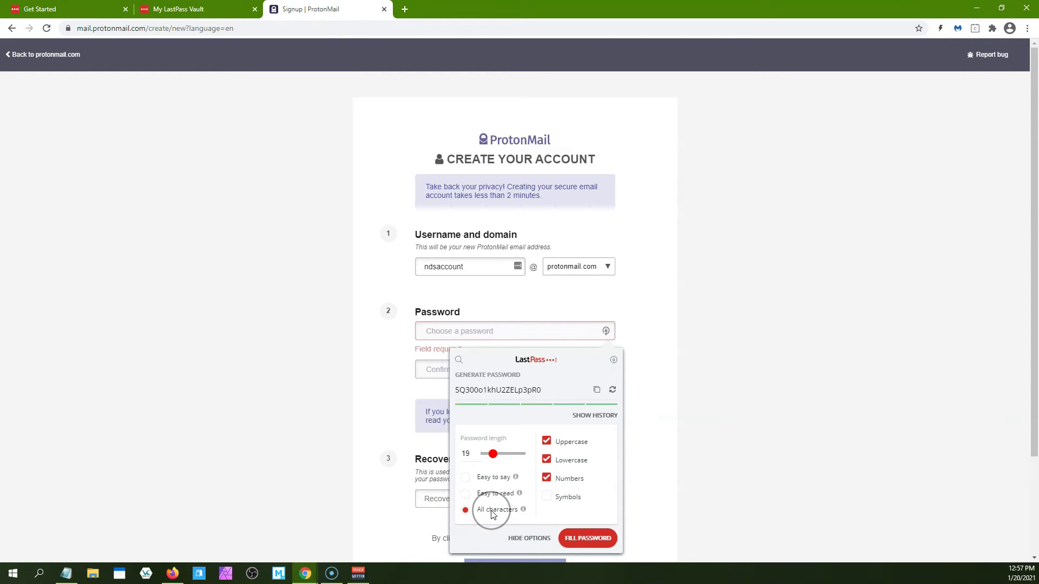
pyautogui.click(467, 495)
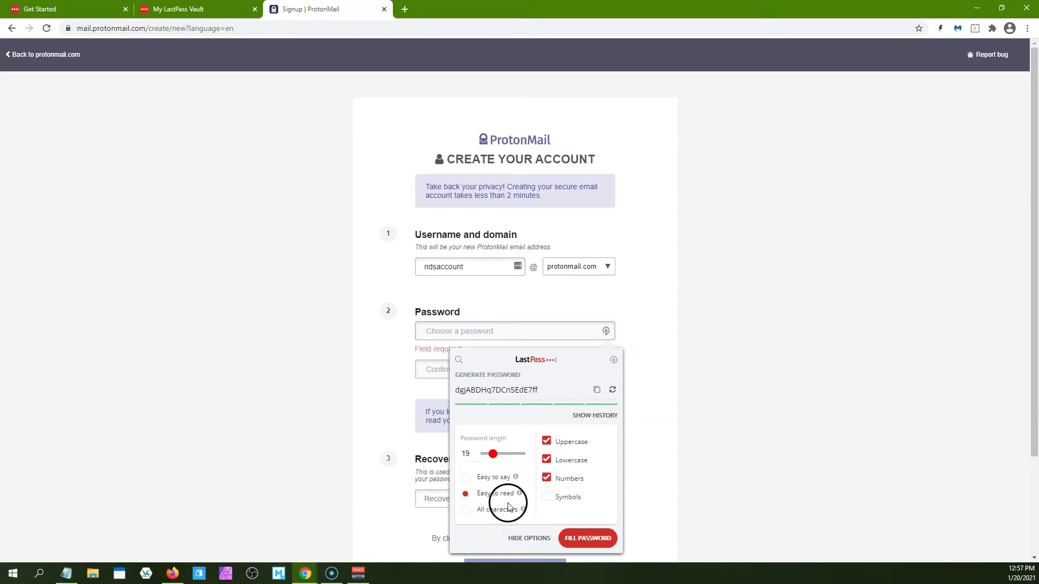
pyautogui.click(547, 496)
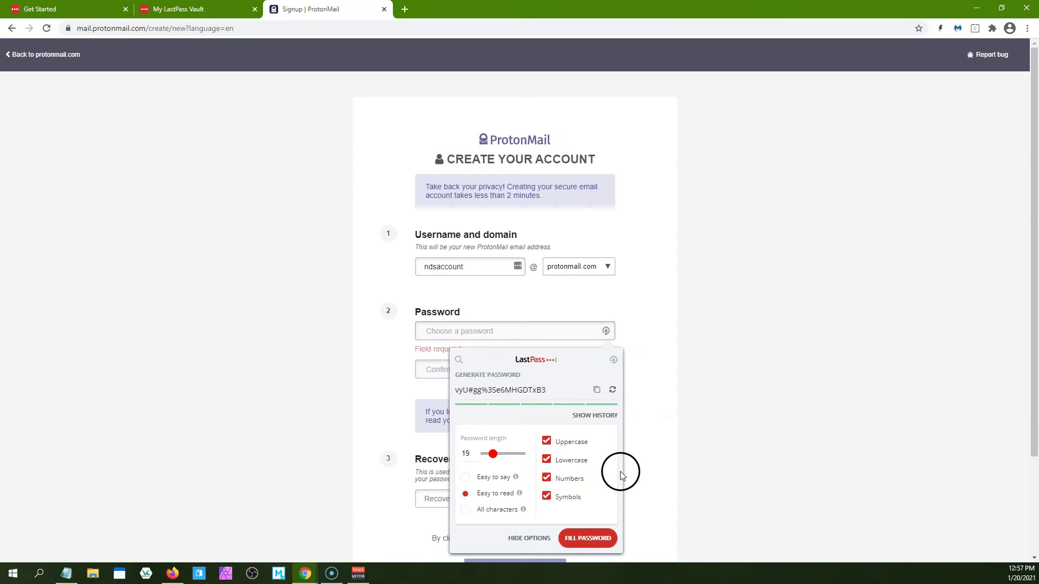
pyautogui.click(595, 537)
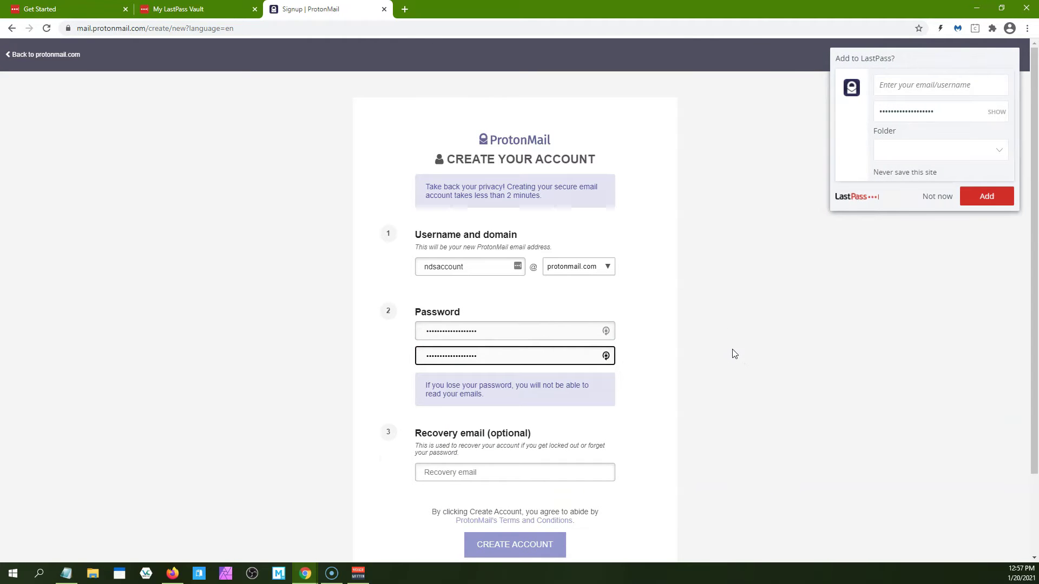
# Save the ProtonMail login to LastPass with the full account e-mail address as username
pyautogui.click(923, 84)
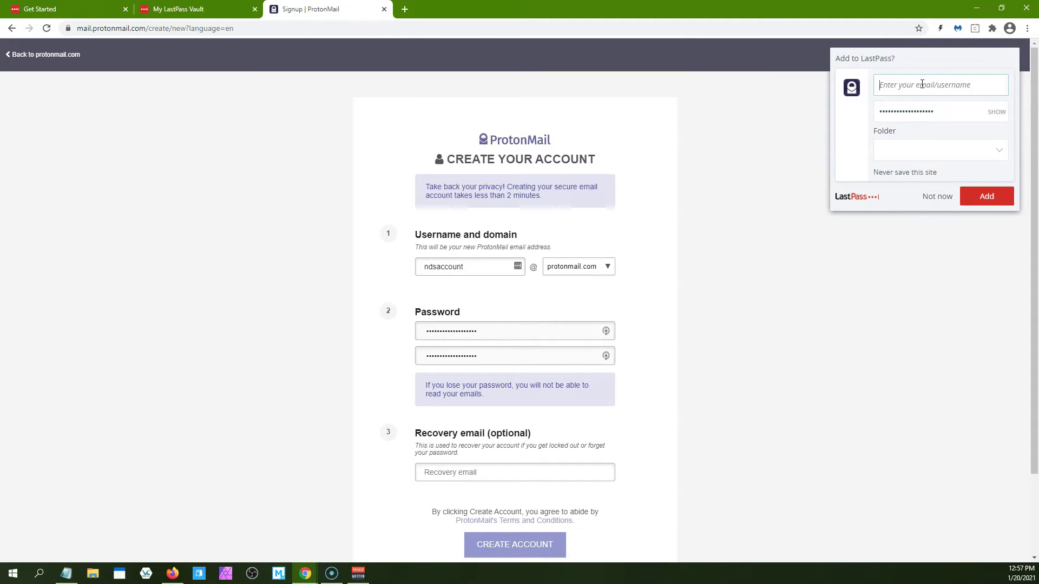
pyautogui.write('nds')
pyautogui.click(914, 149)
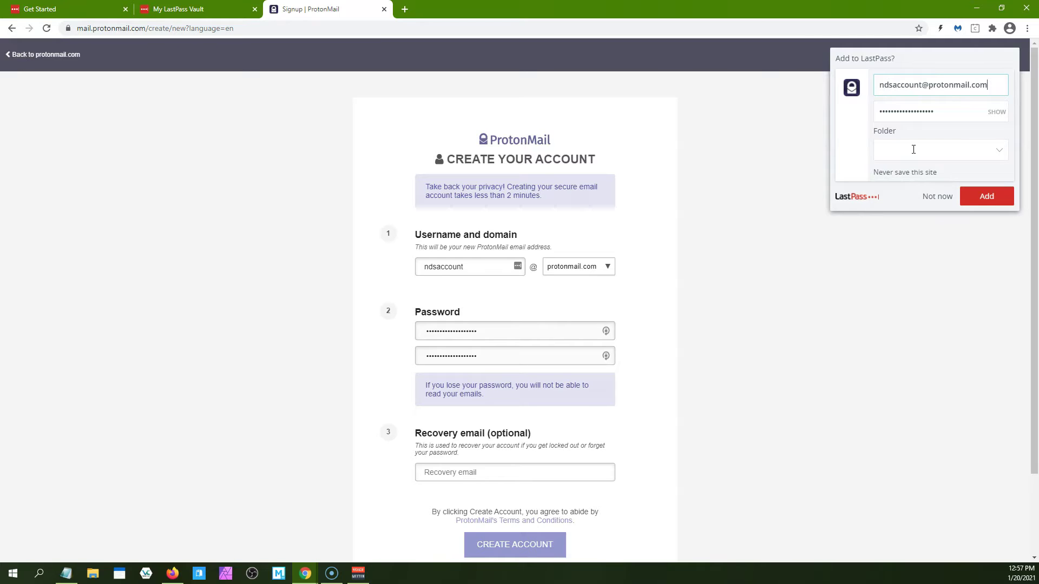
pyautogui.click(986, 196)
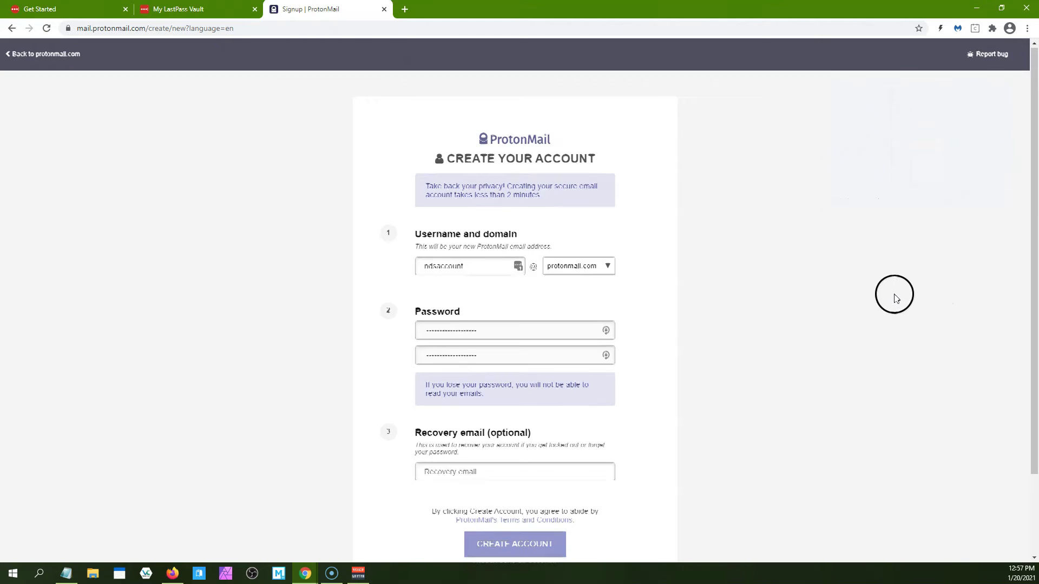
# Enter a recovery e-mail address and submit the ProtonMail account creation
pyautogui.scroll(-2, 893, 295)
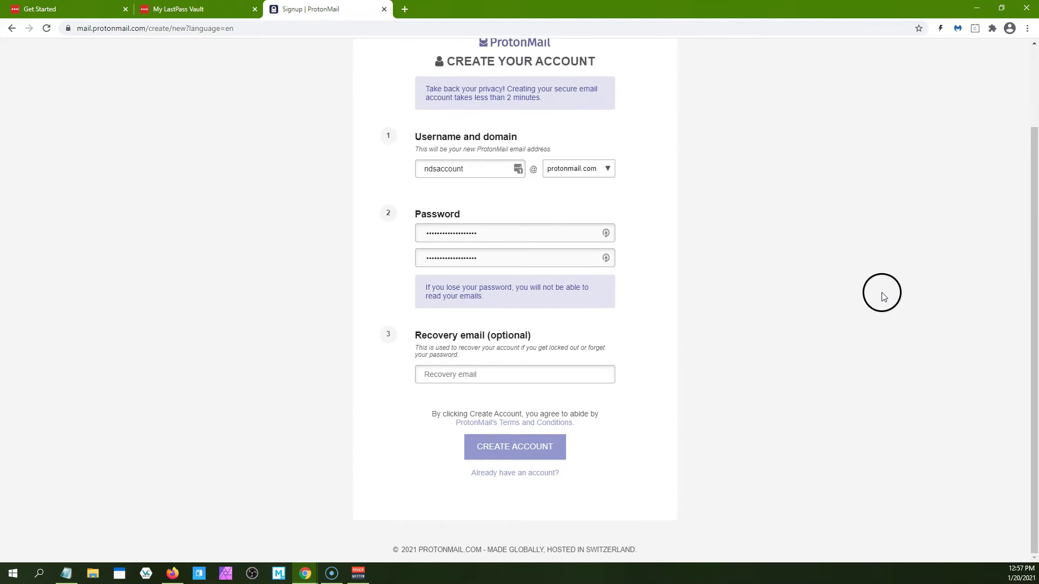
pyautogui.click(437, 375)
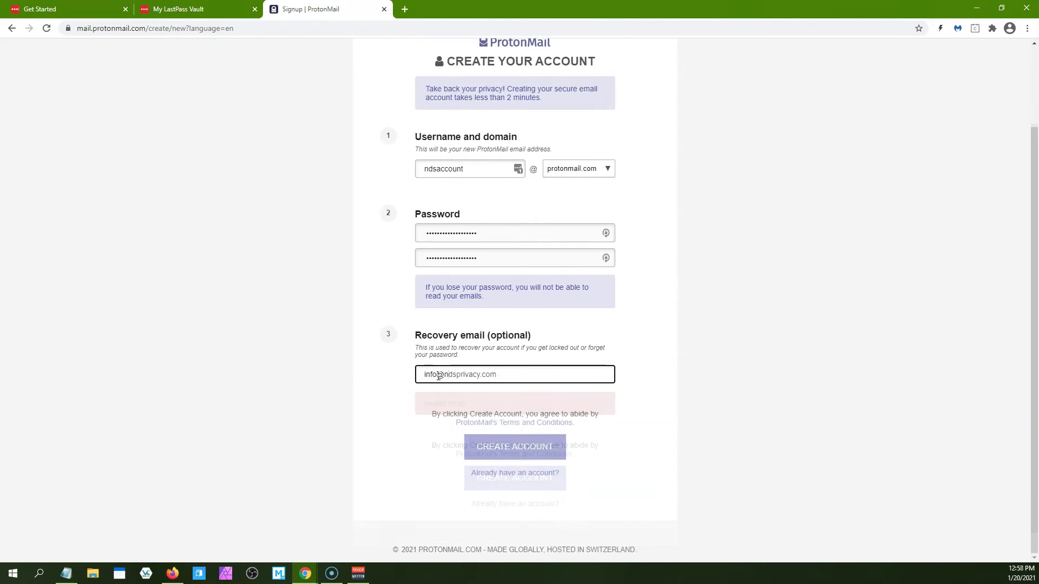
pyautogui.click(512, 448)
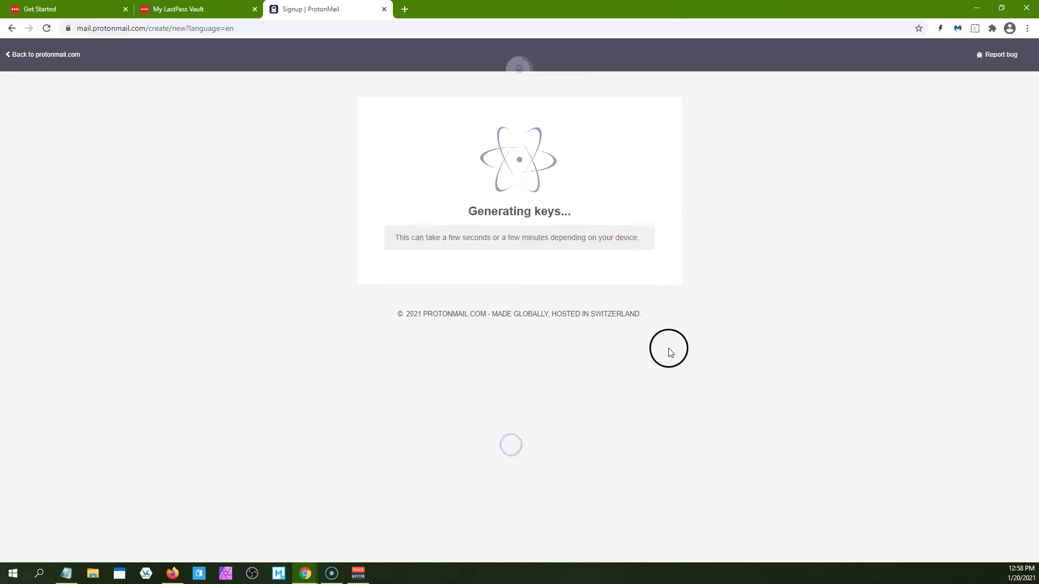
# Verify via e-mail by pasting the address and the emailed code, then complete setup
pyautogui.click(204, 255)
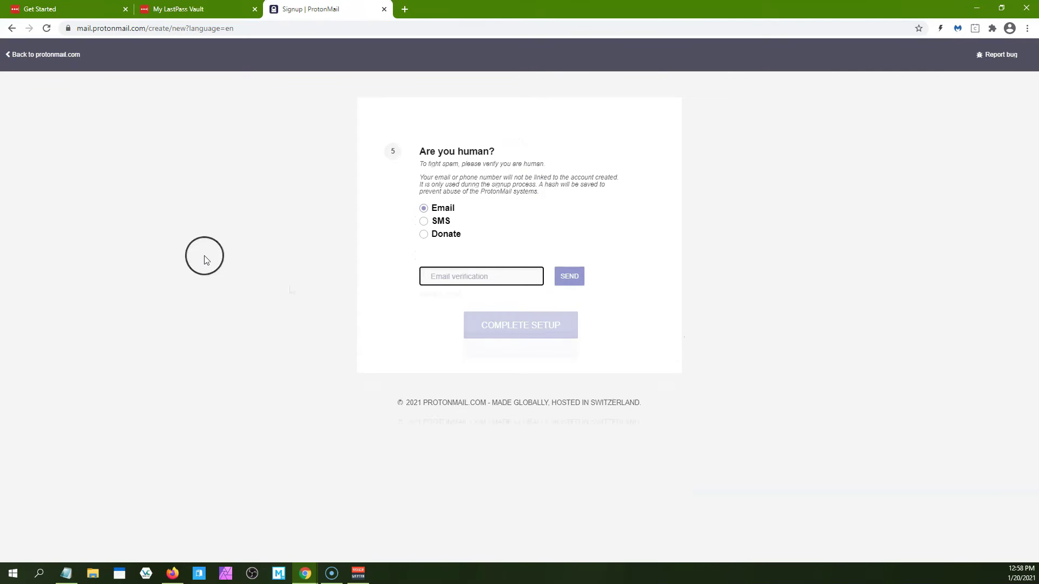
pyautogui.hotkey('ctrl', 'v')
pyautogui.press('Return')
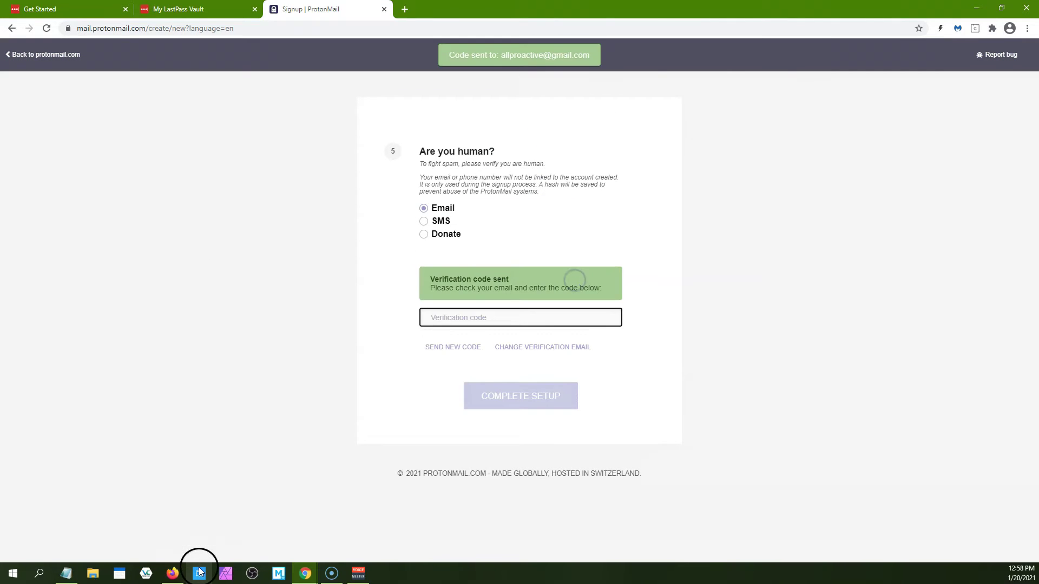
pyautogui.click(508, 319)
pyautogui.hotkey('ctrl', 'v')
pyautogui.click(522, 394)
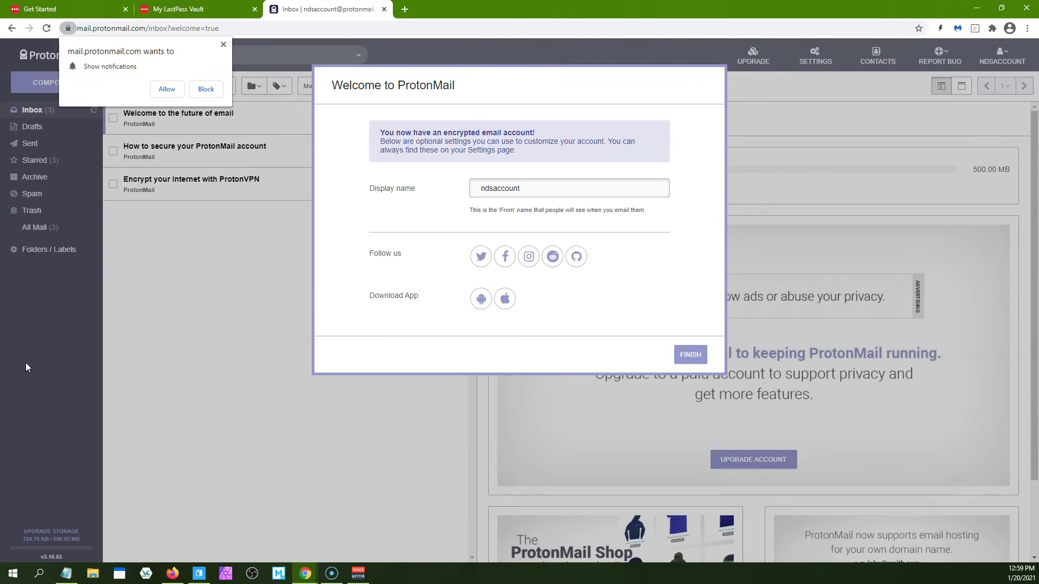
# Finish the ProtonMail Welcome dialog and close the Show notifications prompt
pyautogui.click(697, 359)
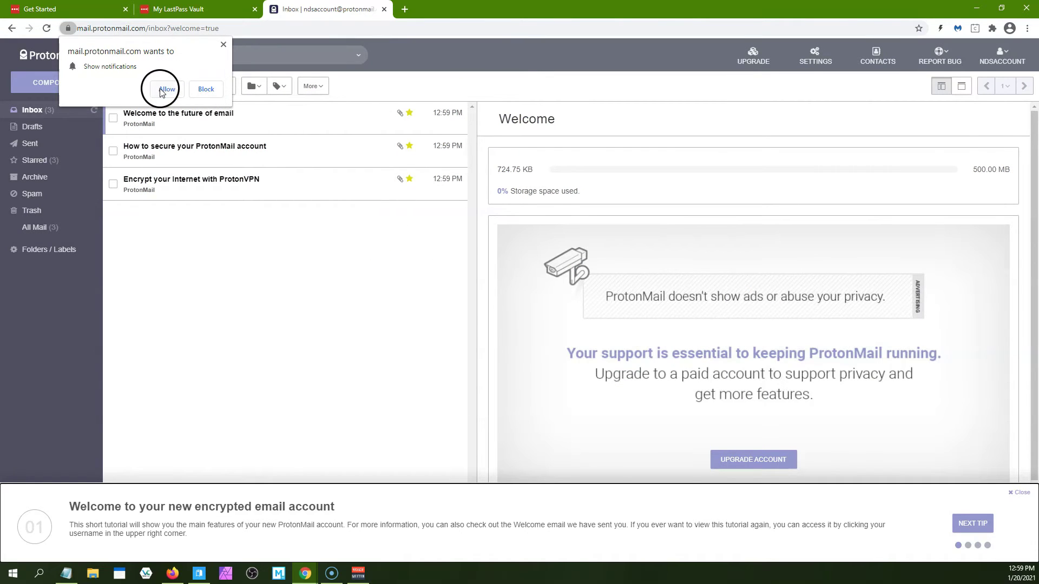
pyautogui.click(222, 45)
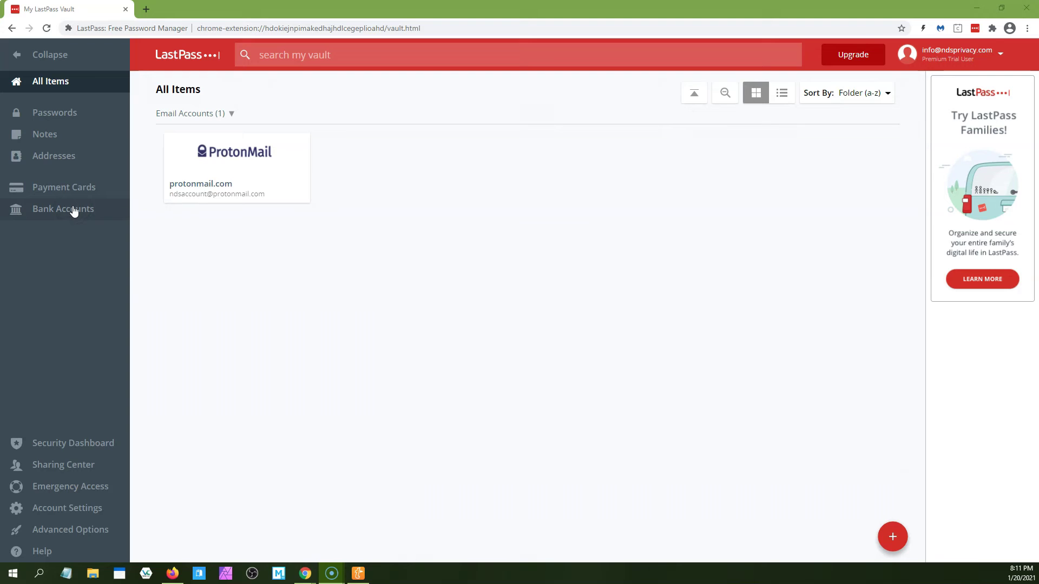
# Edit the protonmail.com vault entry to name 'ProtonMail' with note 'Opened 1/20/21', and save
pyautogui.moveTo(213, 158)
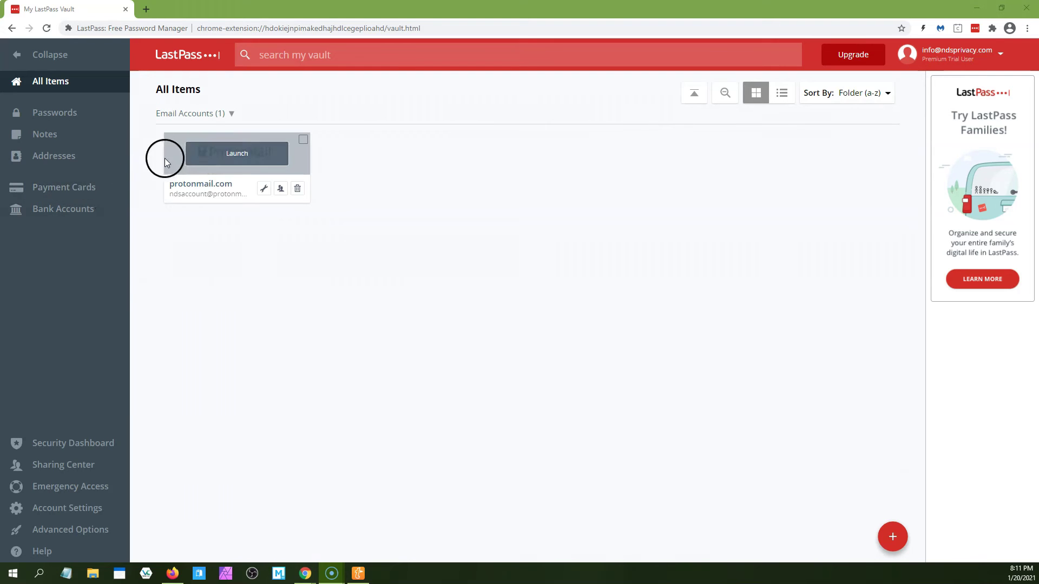
pyautogui.click(262, 188)
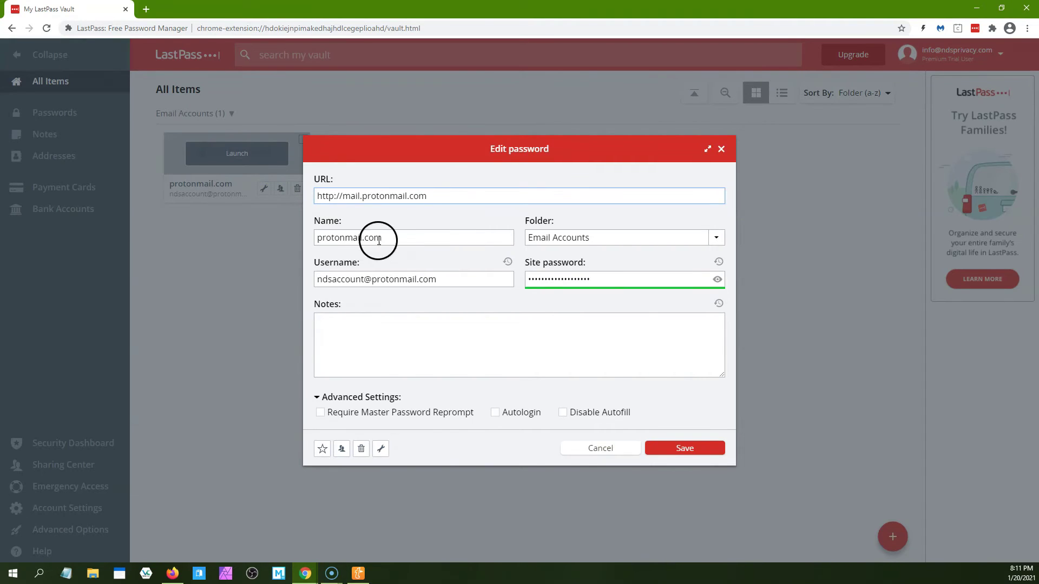
pyautogui.moveTo(395, 237); pyautogui.dragTo(310, 247)
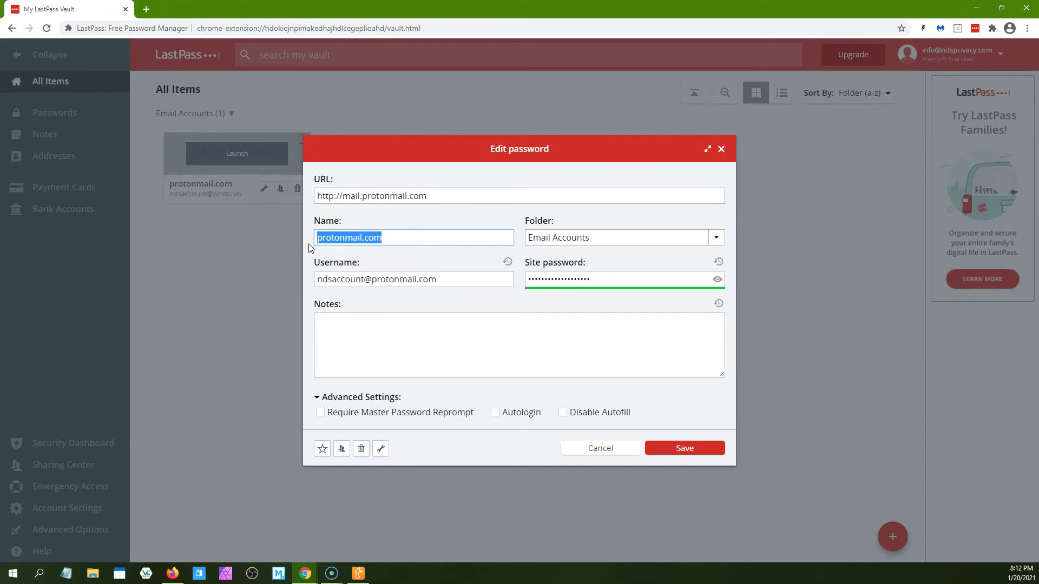
pyautogui.write('Proton')
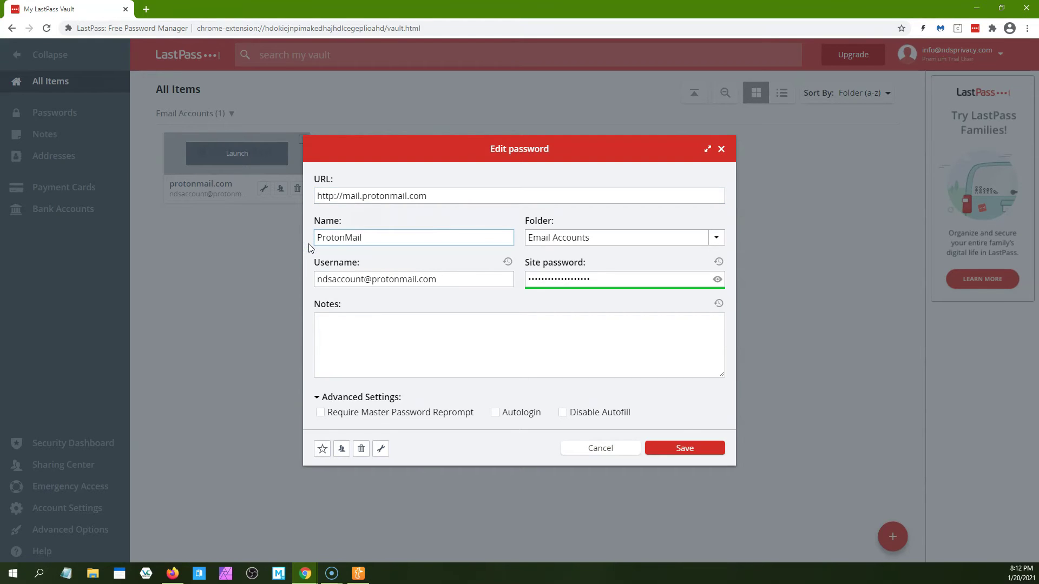
pyautogui.click(363, 319)
pyautogui.write('Ope')
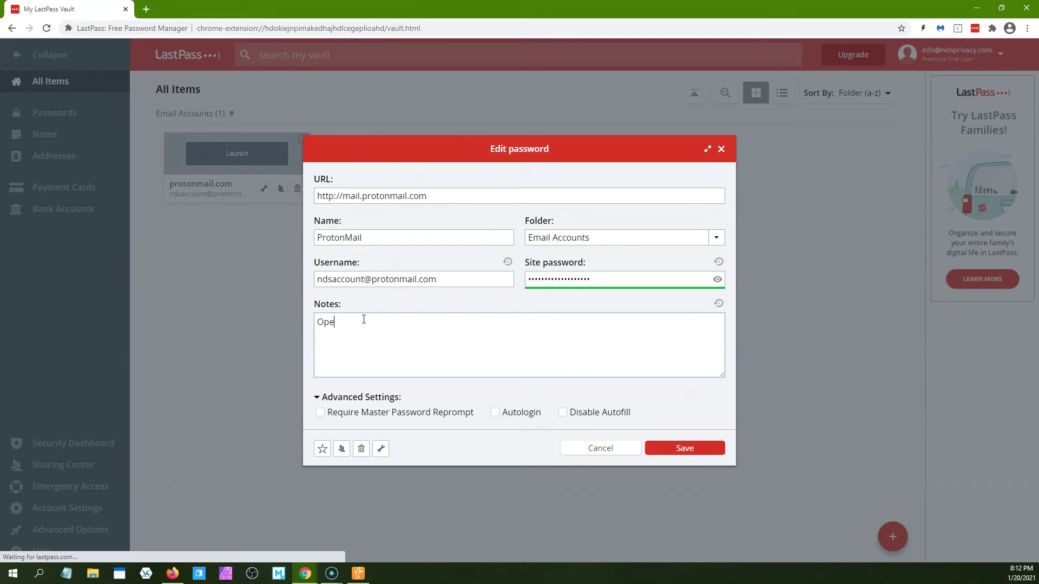
pyautogui.write('ned +')
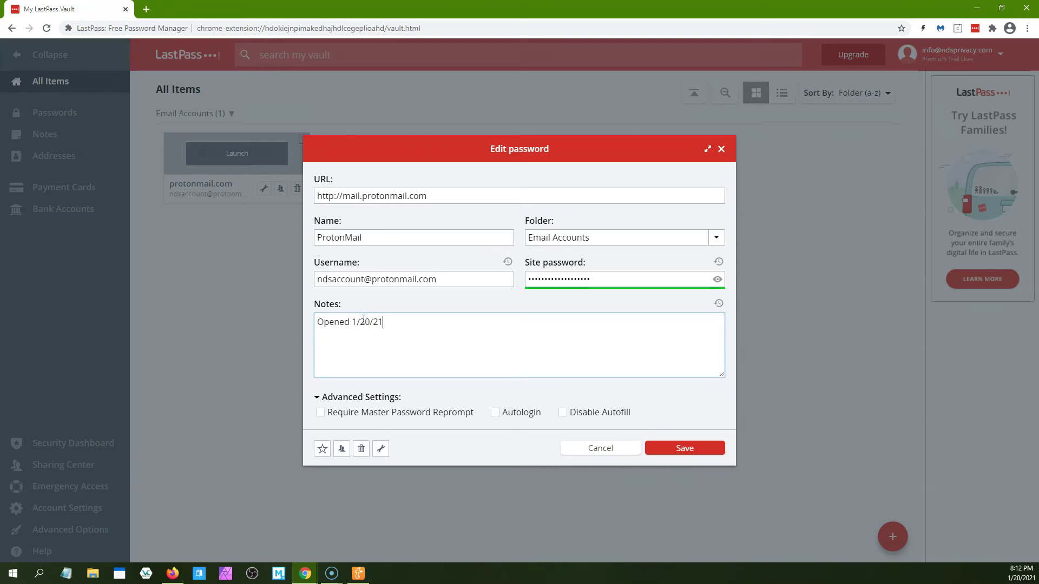
pyautogui.click(363, 319)
pyautogui.click(366, 298)
pyautogui.click(681, 449)
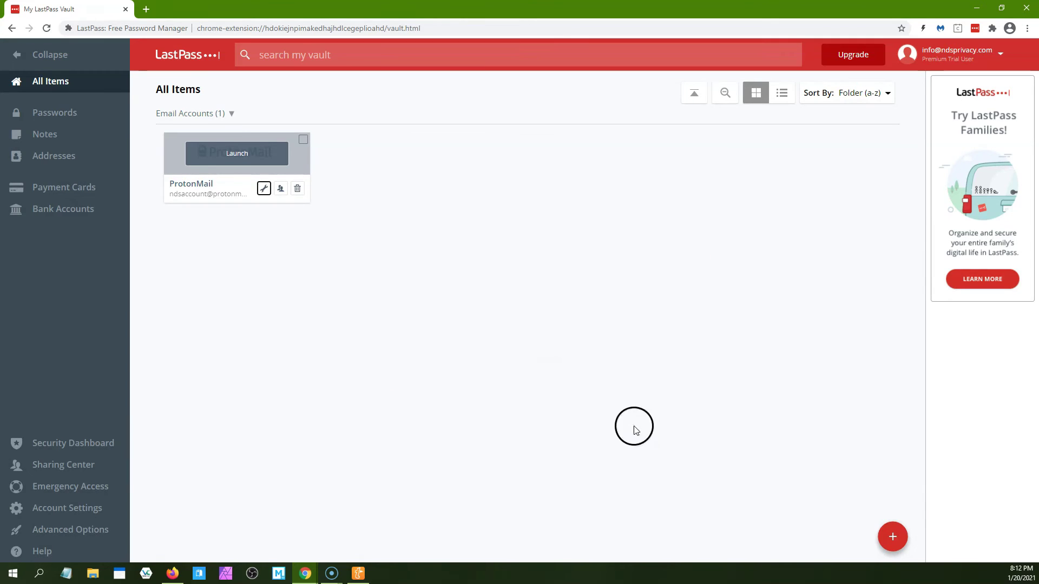
# Launch ProtonMail from the vault, autofill the saved ProtonMail credentials, log in, and return to the vault
pyautogui.click(242, 155)
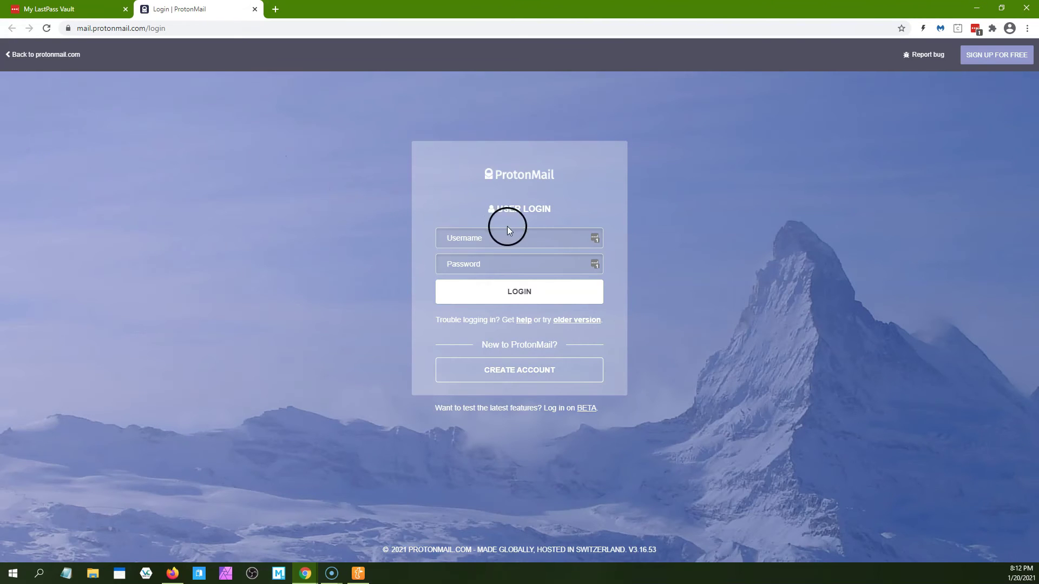
pyautogui.click(596, 241)
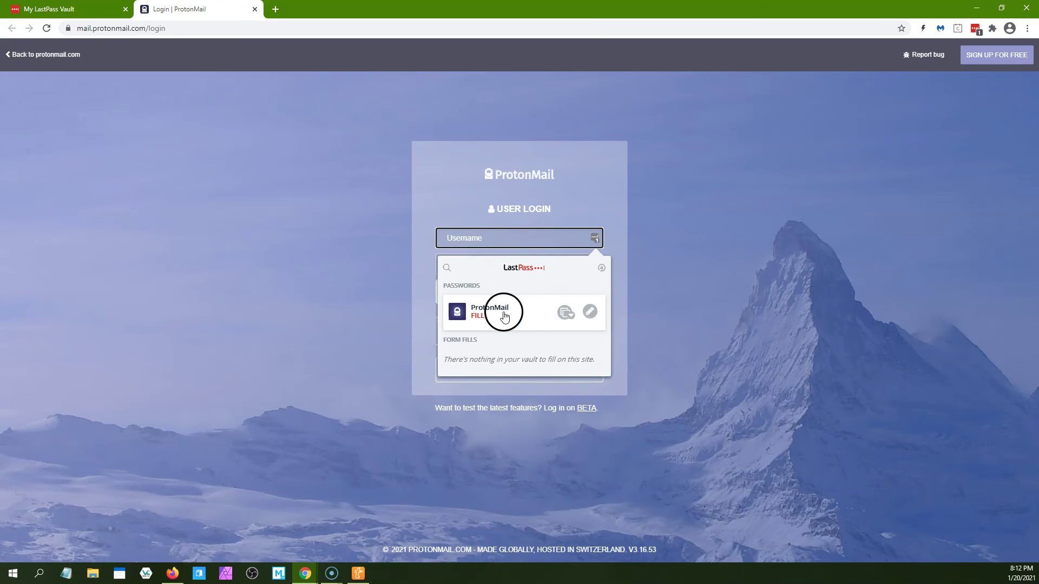
pyautogui.click(504, 316)
pyautogui.click(518, 292)
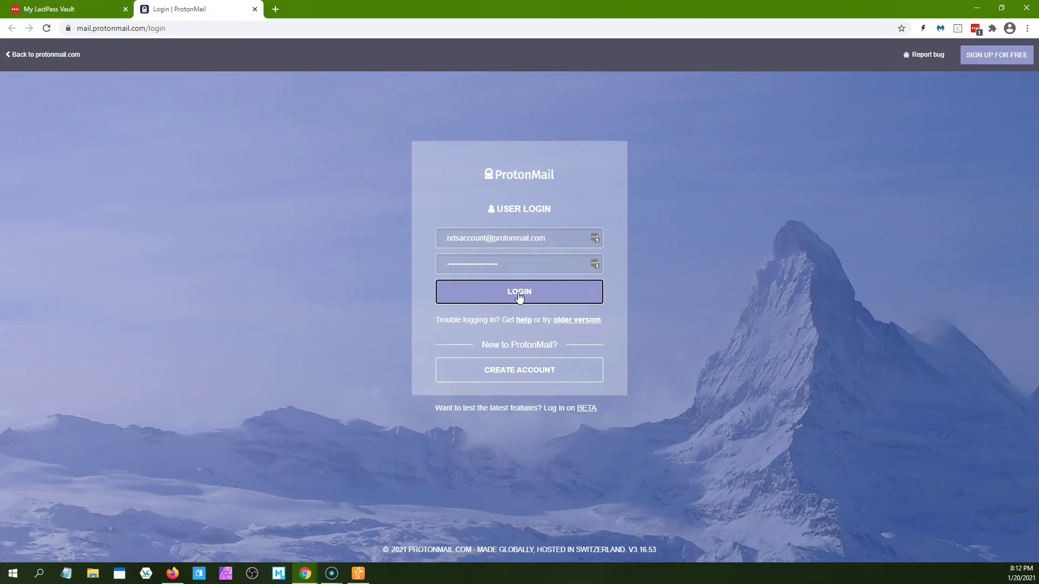
pyautogui.click(517, 293)
pyautogui.click(297, 168)
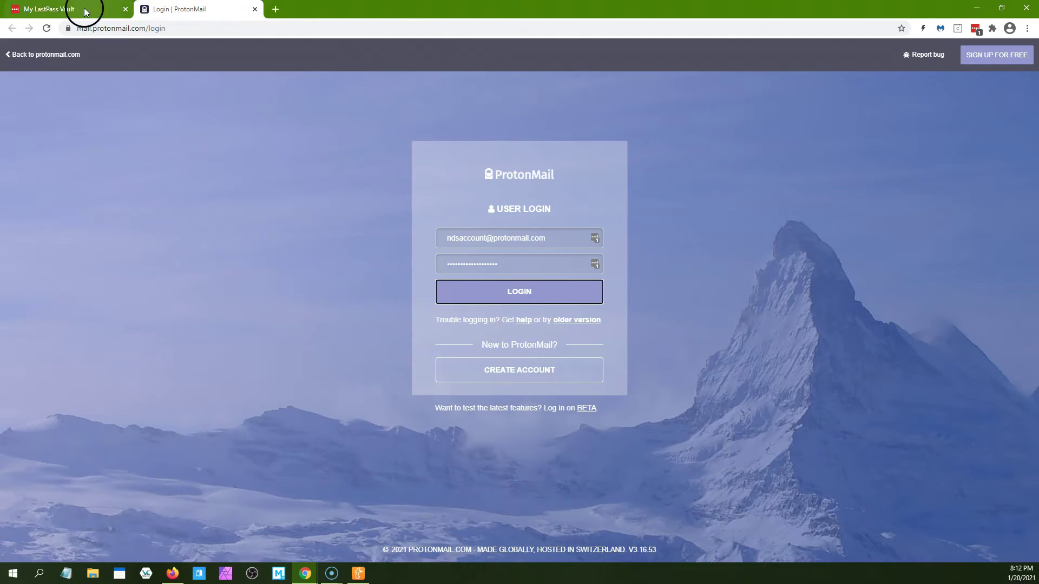
pyautogui.click(85, 12)
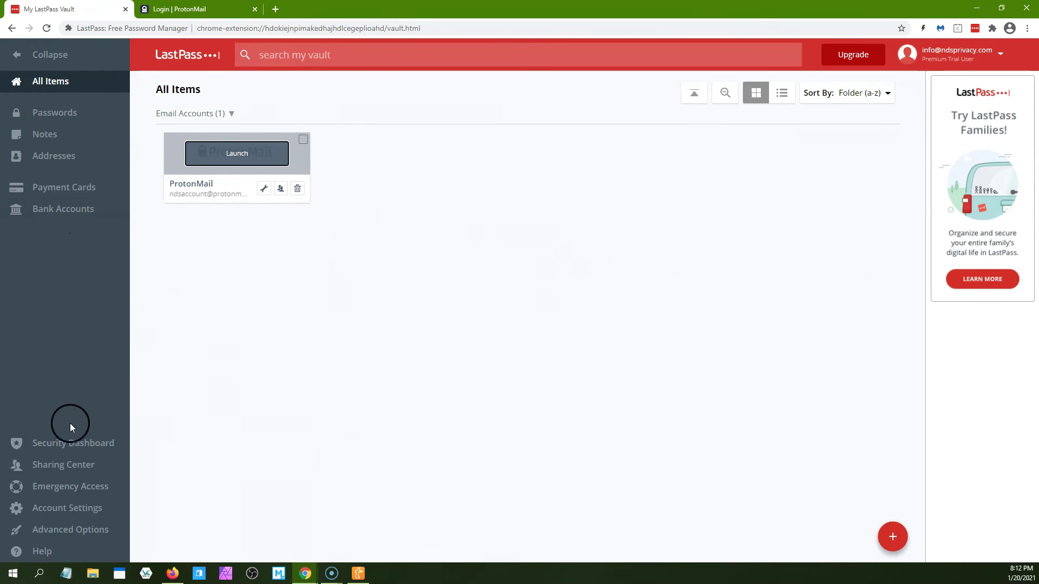
# Check the Security Dashboard score and start Google Authenticator multifactor setup
pyautogui.click(75, 443)
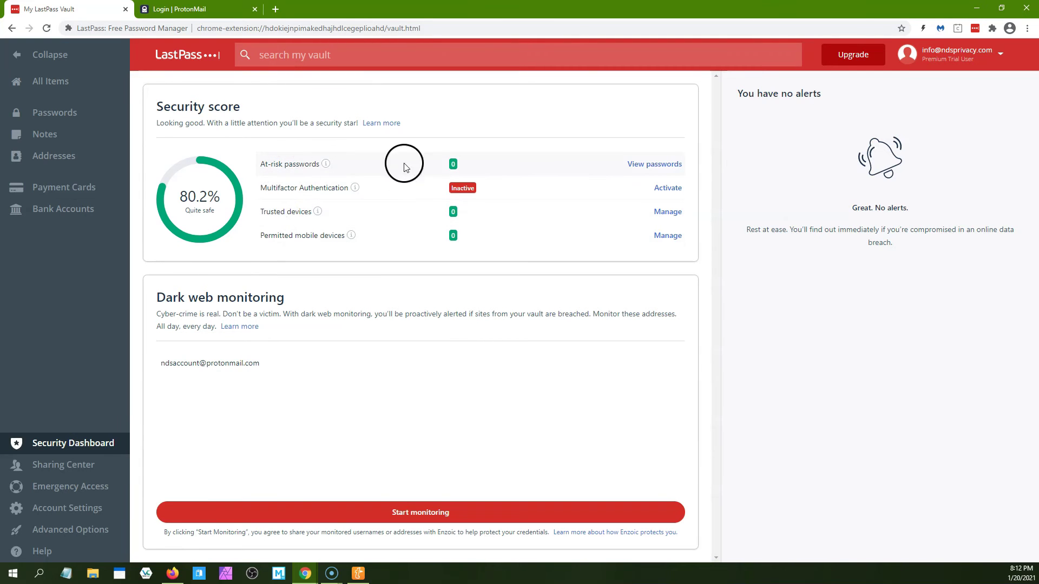
pyautogui.click(668, 187)
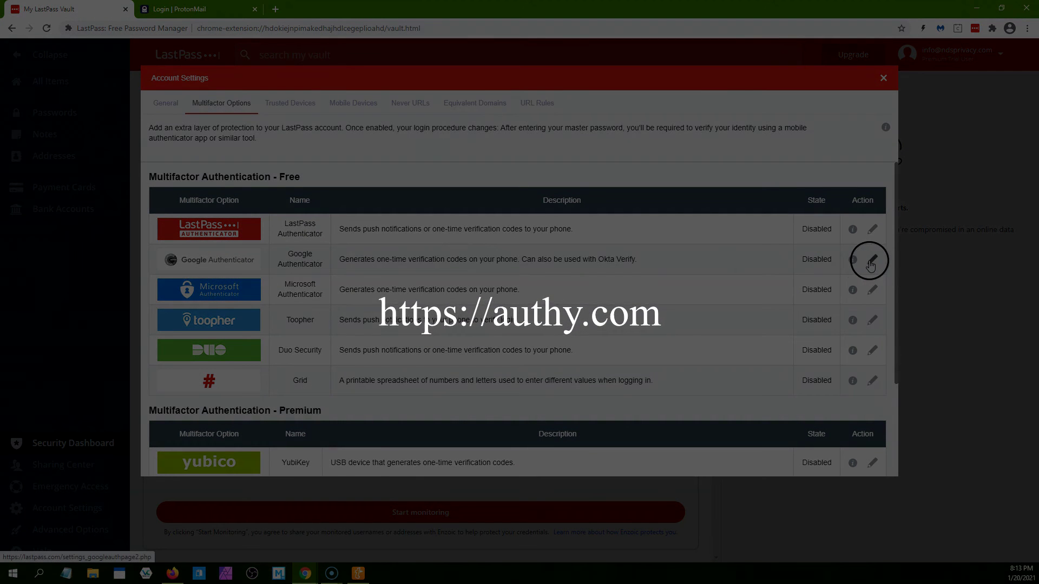
pyautogui.click(871, 262)
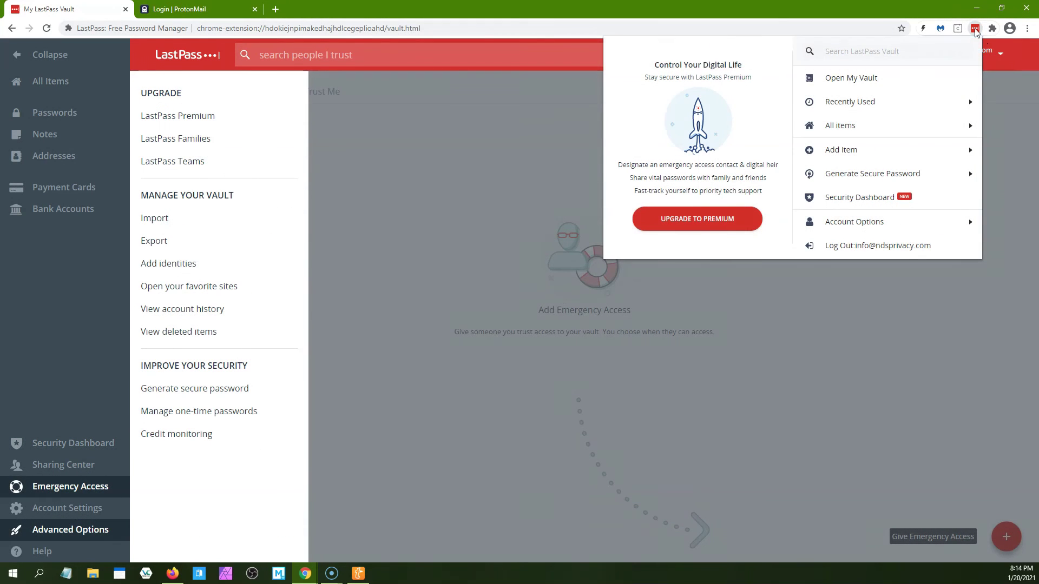
# Generate a 16-character secure password with the LastPass password generator
pyautogui.click(920, 173)
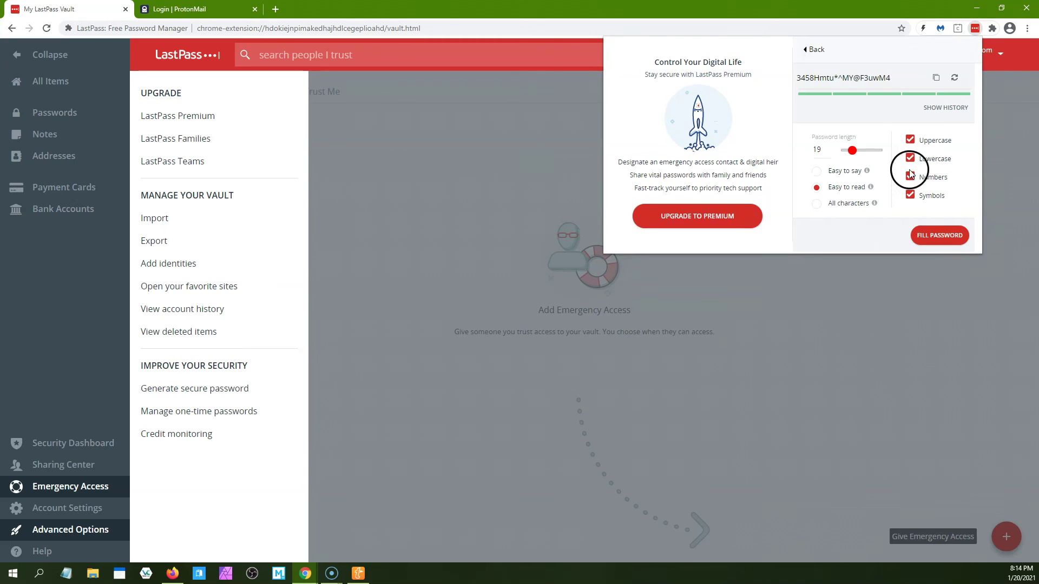
pyautogui.moveTo(848, 159); pyautogui.dragTo(855, 155)
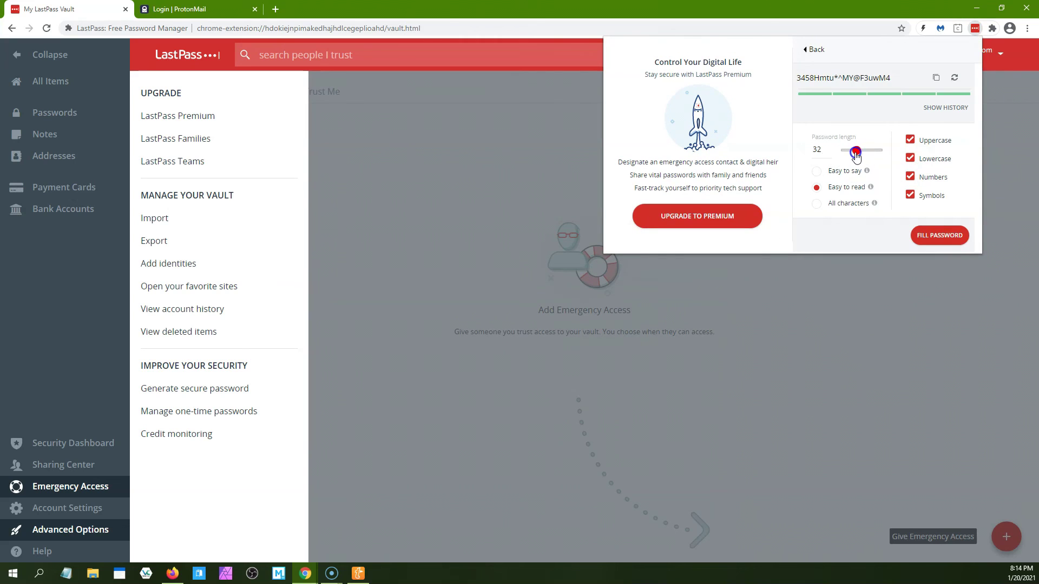
pyautogui.moveTo(851, 156); pyautogui.dragTo(851, 157)
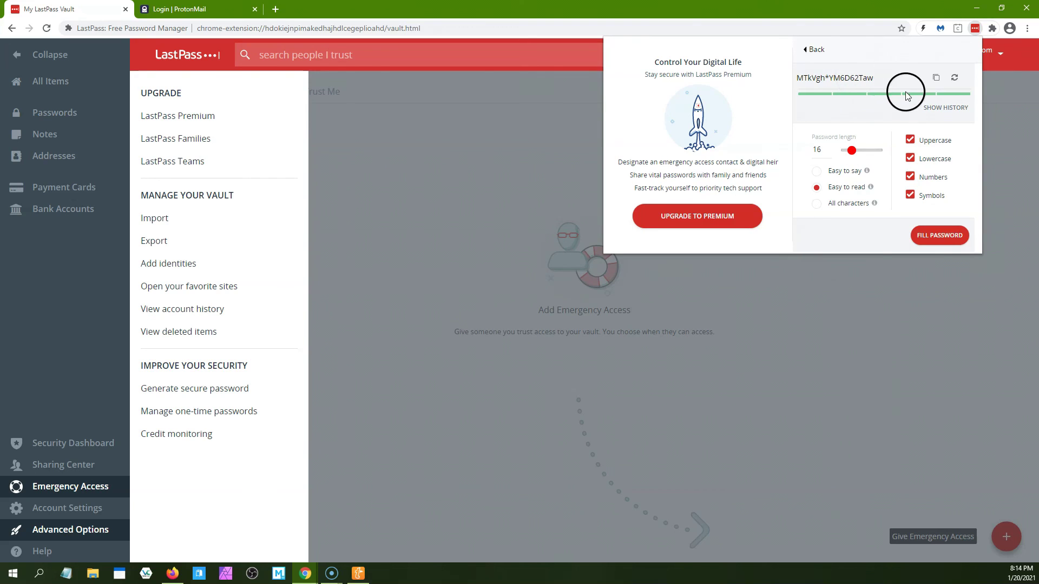
# Dismiss the generator, collapse the vault sidebar to icons, and show the Passwords list with the ProtonMail login
pyautogui.click(963, 278)
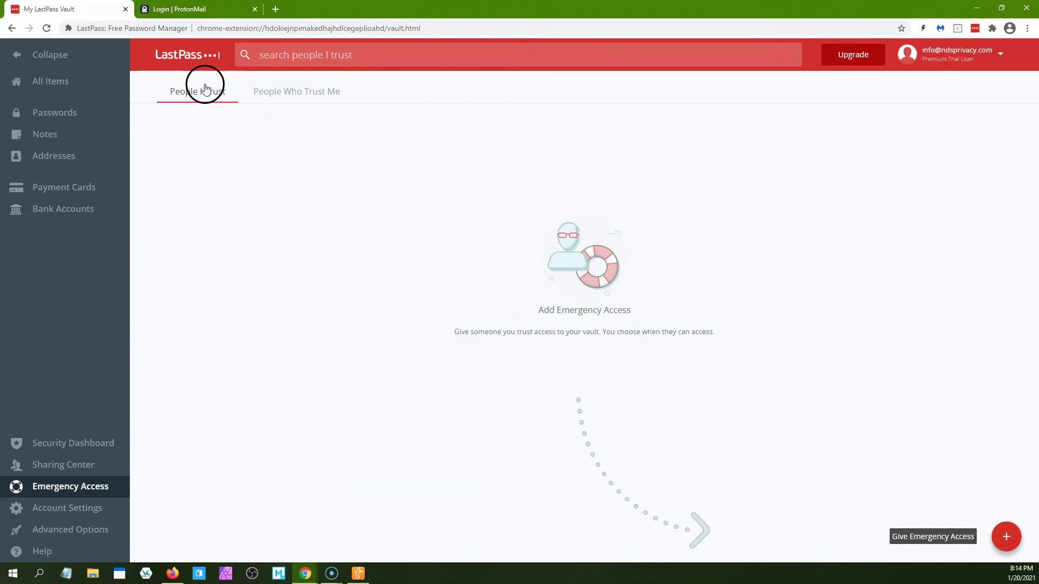
pyautogui.click(19, 57)
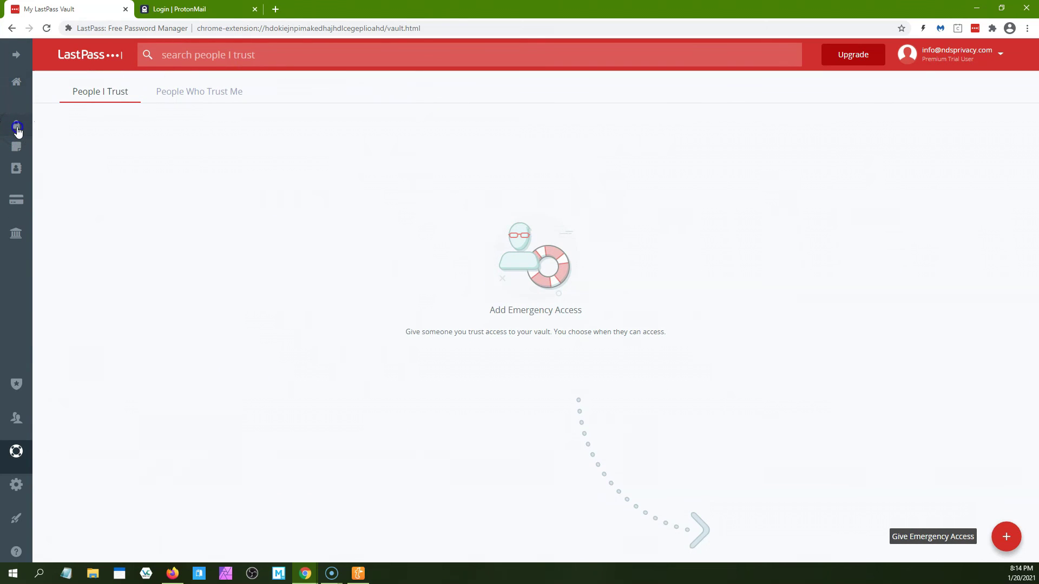
pyautogui.click(17, 127)
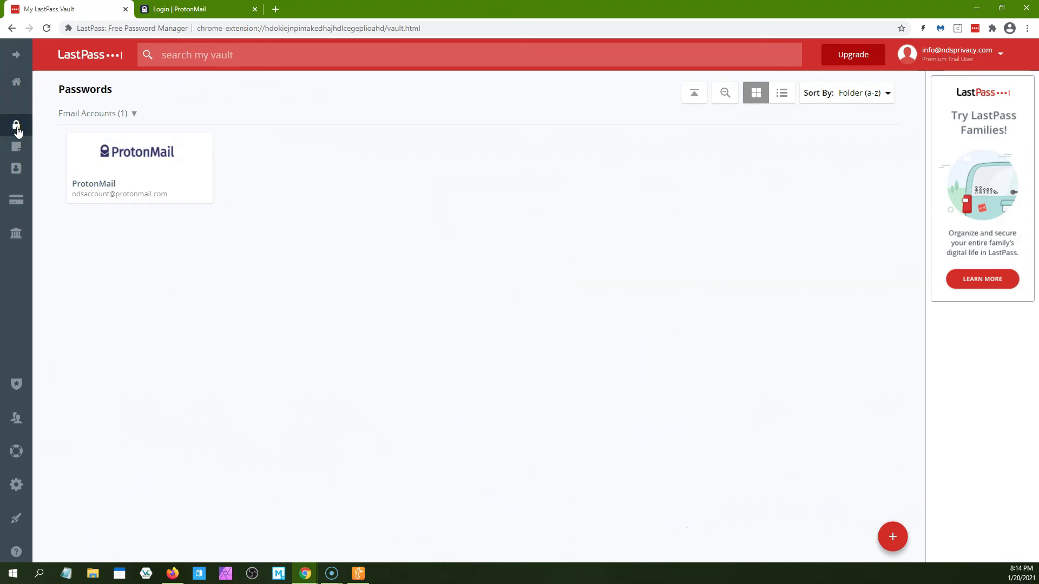